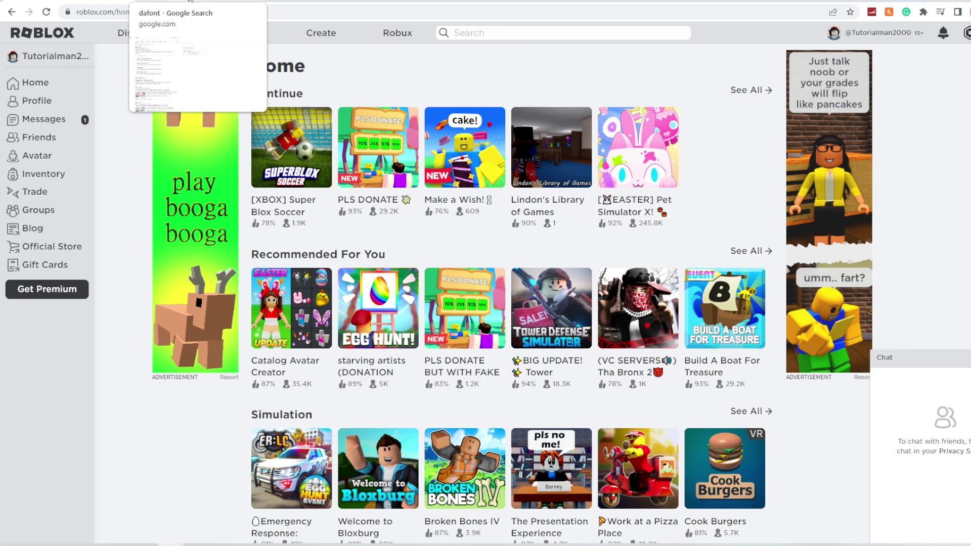
Search Google for 'dafont' to find the DaFont download site
key("ctrl+Tab")
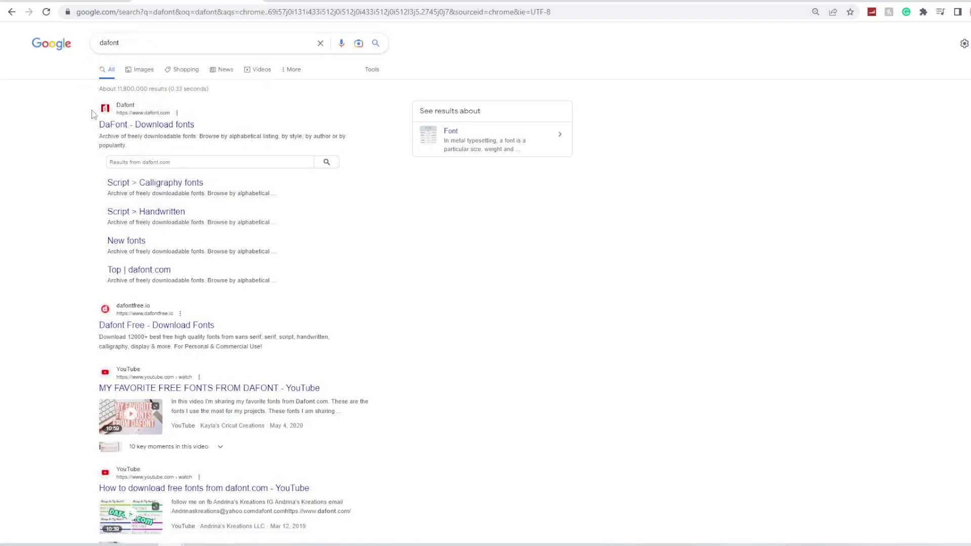
Open the DaFont site and bring up the New folder window holding the Zullia font files
left_click(139, 126)
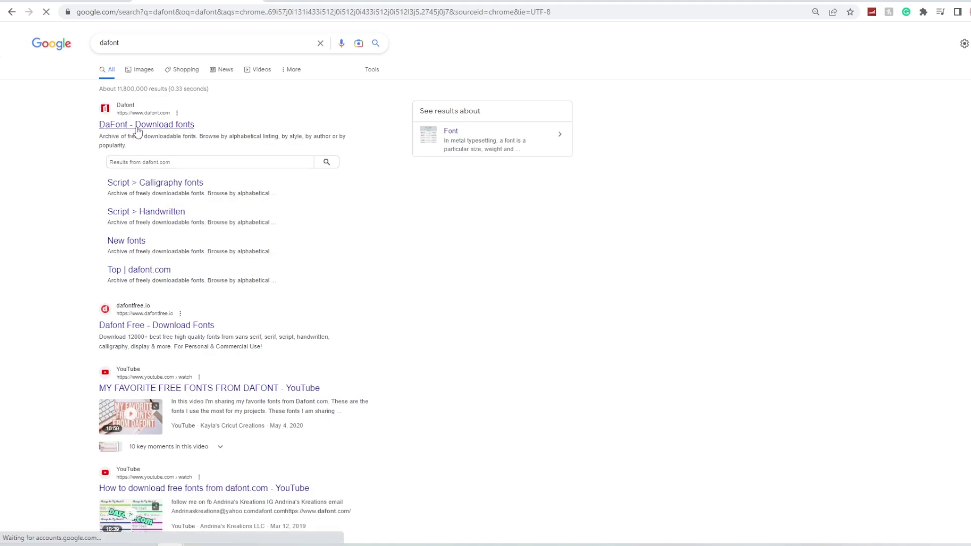
scroll(195, 344, "down", 5)
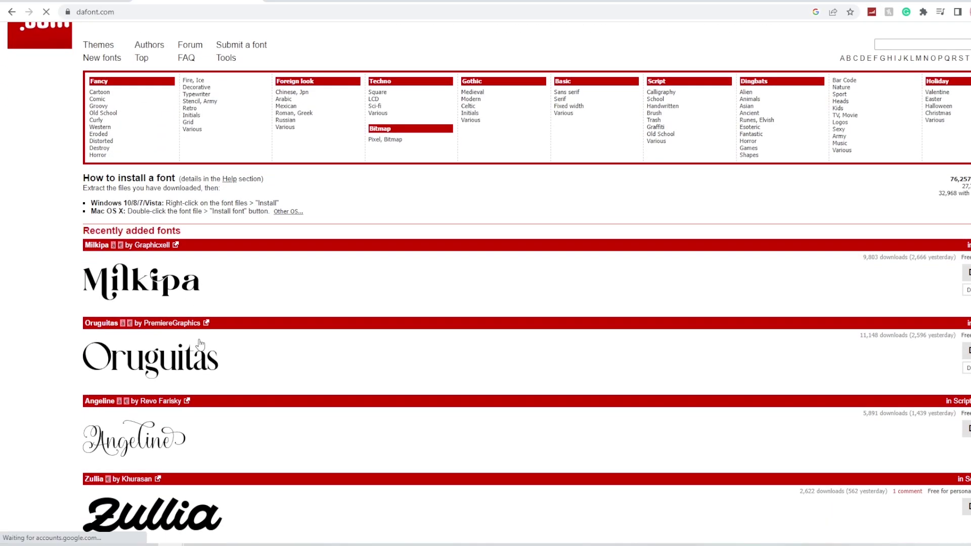
scroll(195, 344, "down", 3)
scroll(195, 344, "up", 6)
scroll(201, 344, "down", 5)
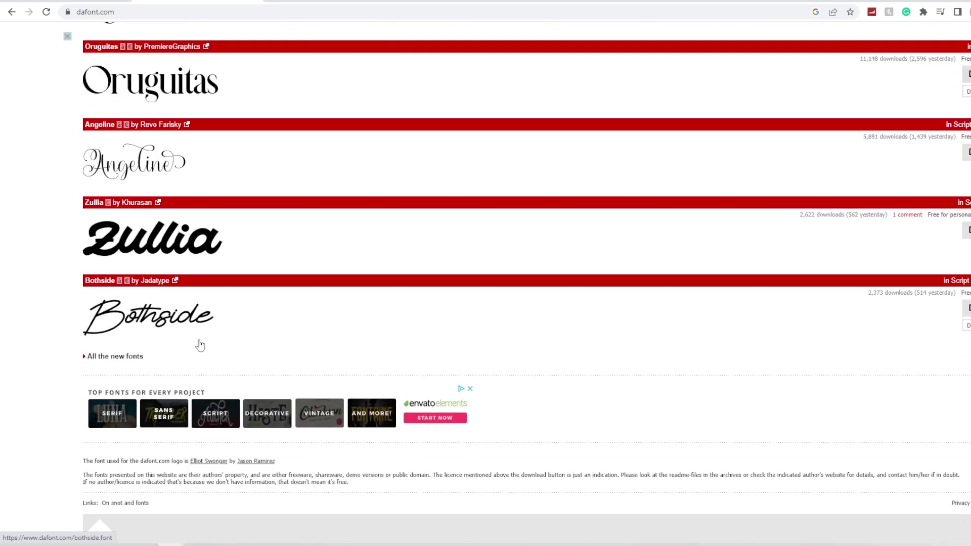
scroll(200, 344, "up", 5)
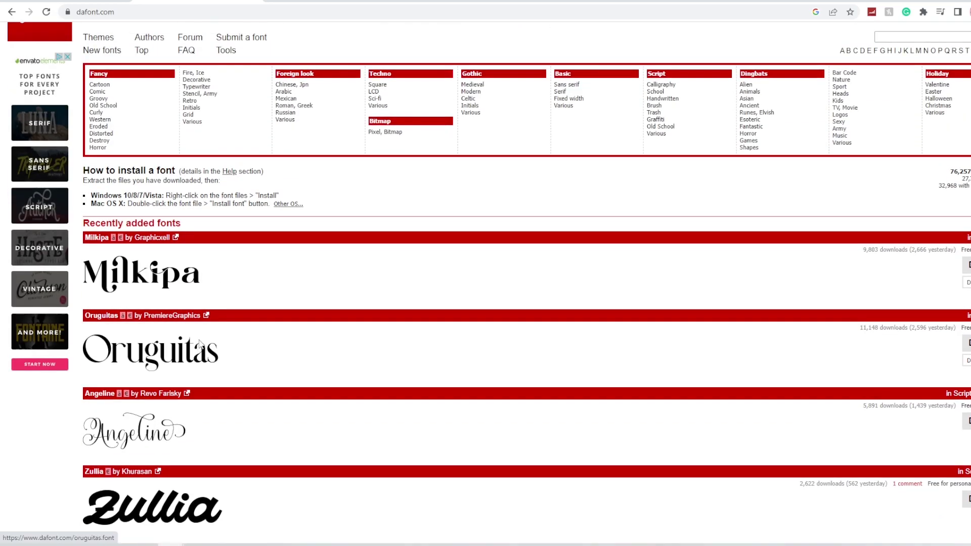
scroll(201, 343, "down", 3)
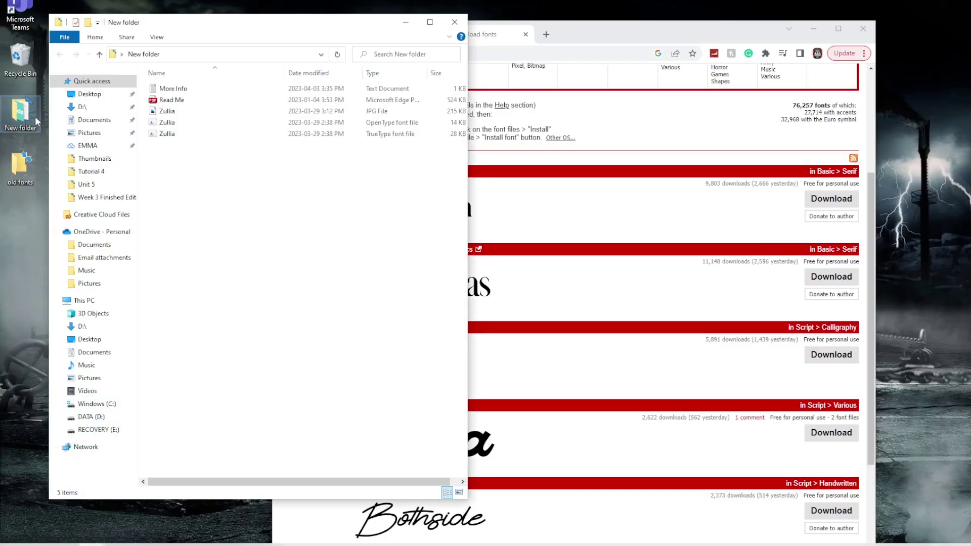
left_click_drag(242, 27, 280, 29)
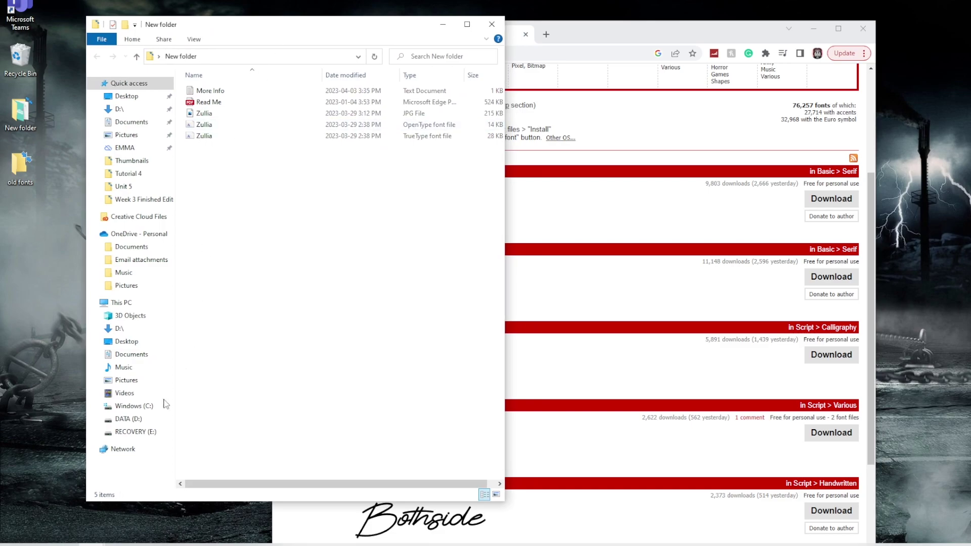
Open Roblox Player's shortcut location from the Start menu's Roblox folder
left_click(13, 538)
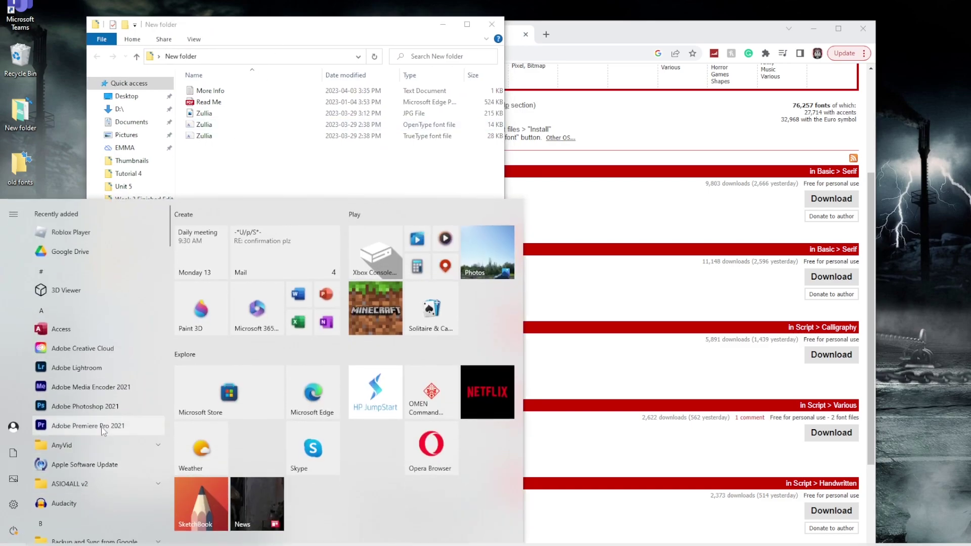
scroll(102, 423, "down", 5)
scroll(102, 424, "down", 3)
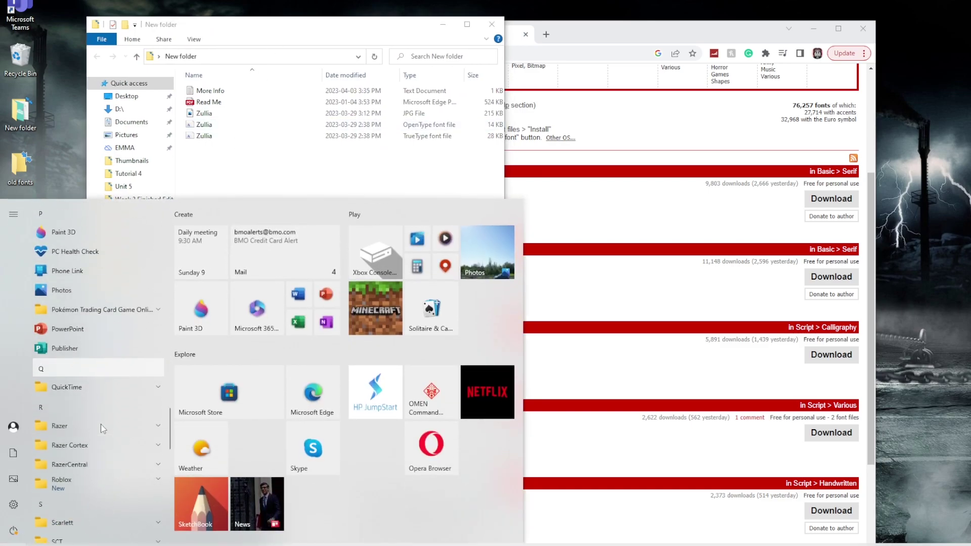
scroll(103, 424, "down", 3)
scroll(102, 428, "down", 3)
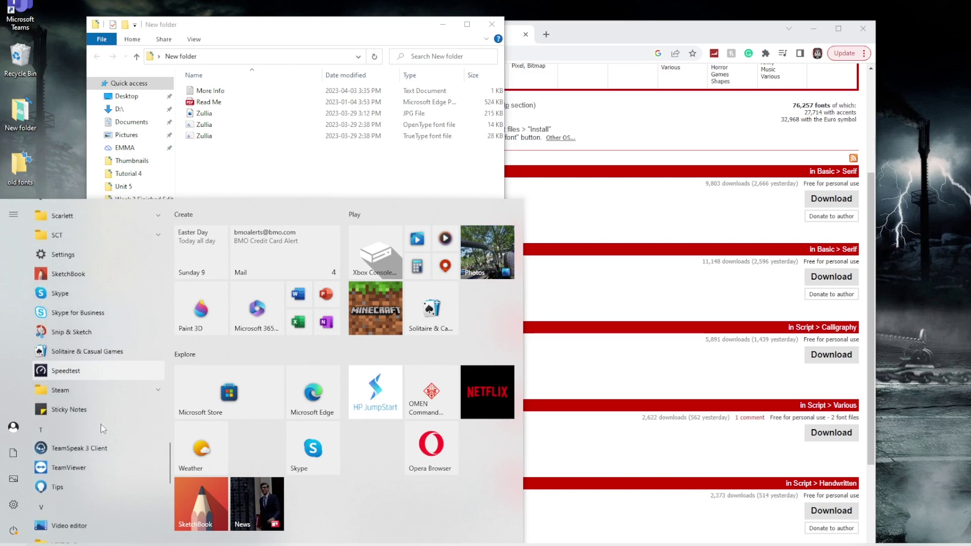
scroll(101, 428, "down", 3)
scroll(102, 428, "down", 2)
scroll(102, 427, "up", 3)
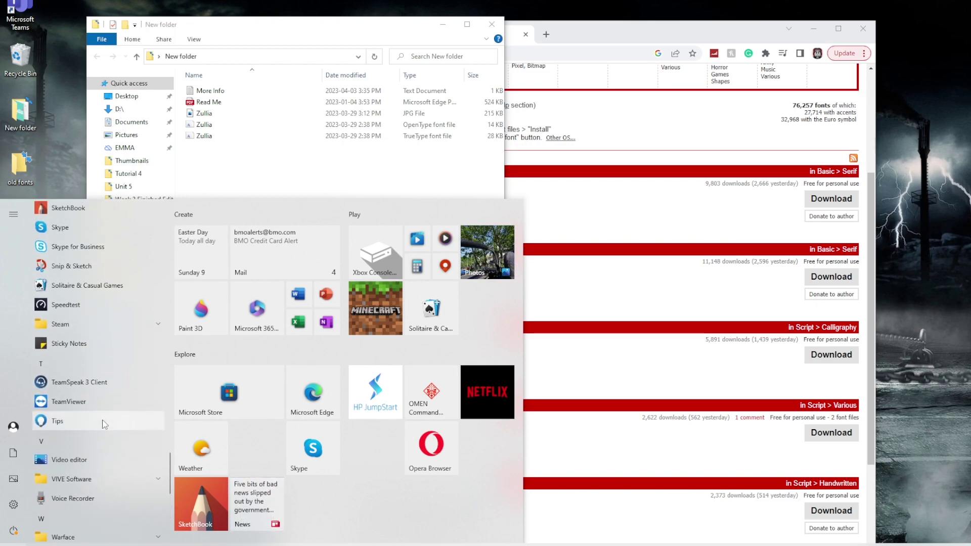
scroll(103, 426, "up", 2)
scroll(104, 425, "up", 2)
scroll(103, 424, "up", 1)
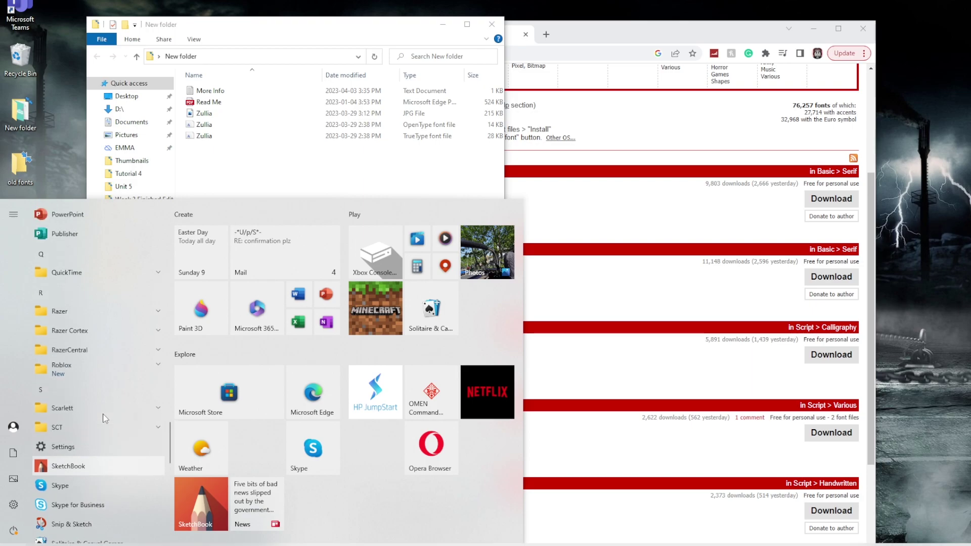
left_click(102, 371)
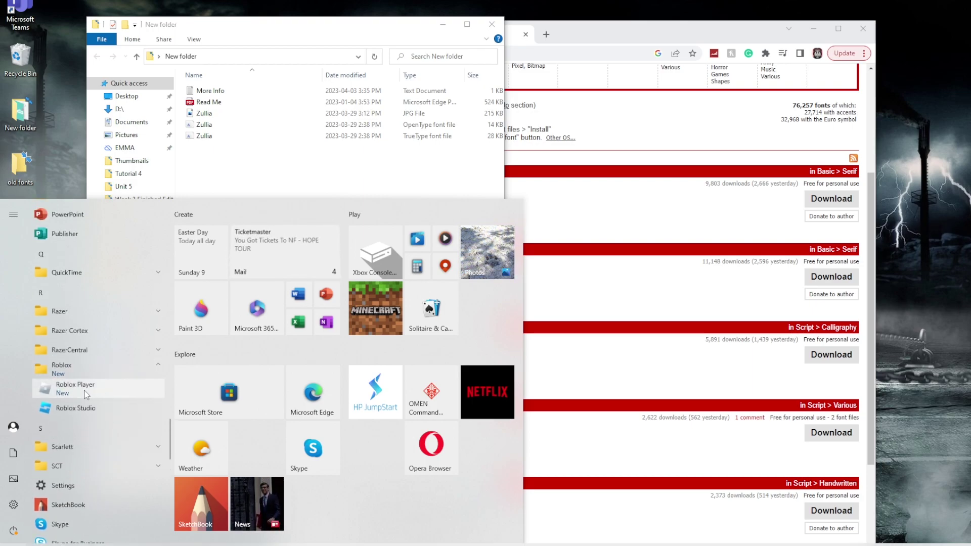
right_click(85, 395)
mouse_move(148, 418)
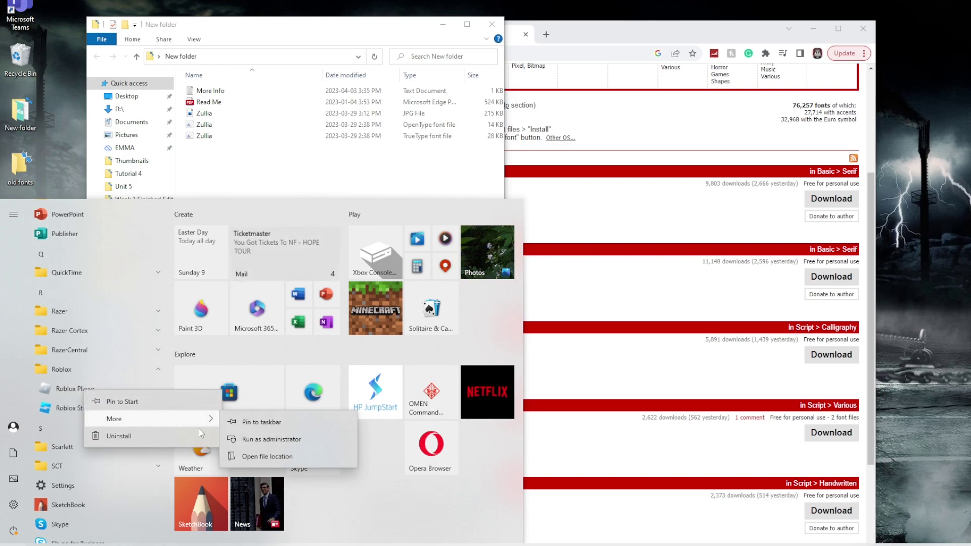
left_click(267, 441)
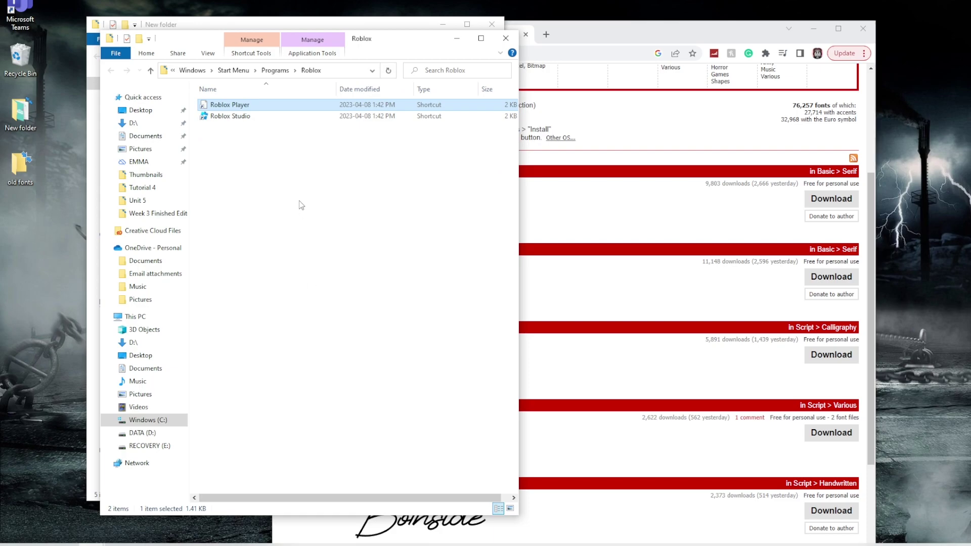
Go to Roblox Player's install folder and open content > fonts
right_click(273, 104)
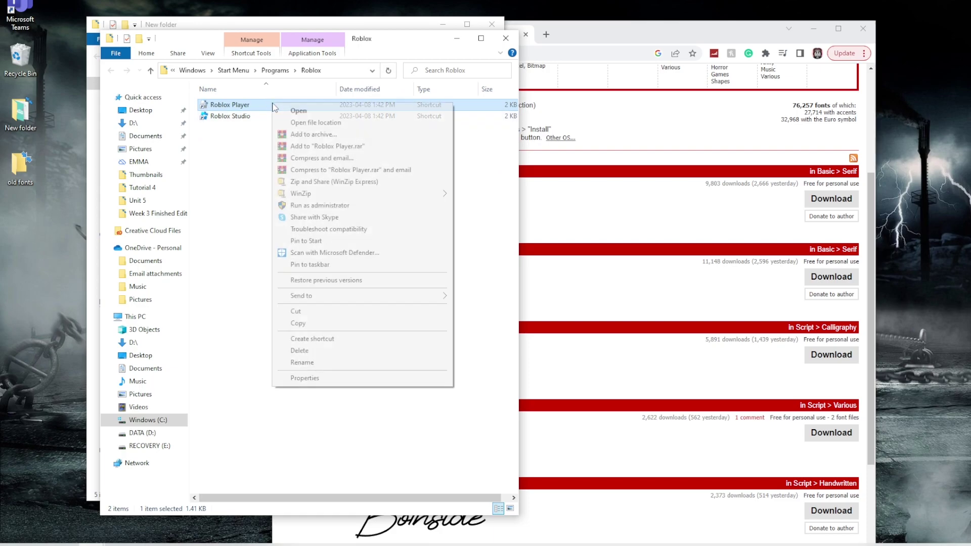
left_click(315, 122)
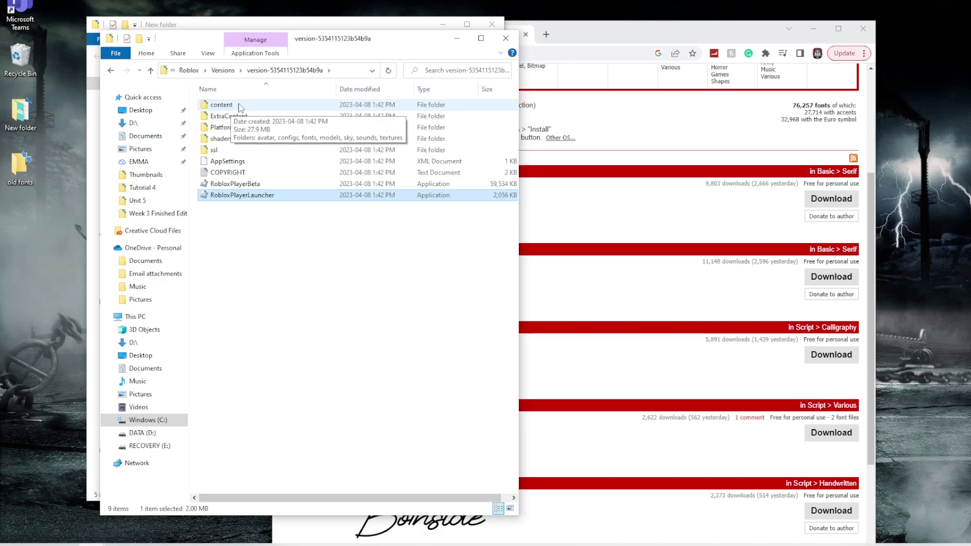
double_click(239, 106)
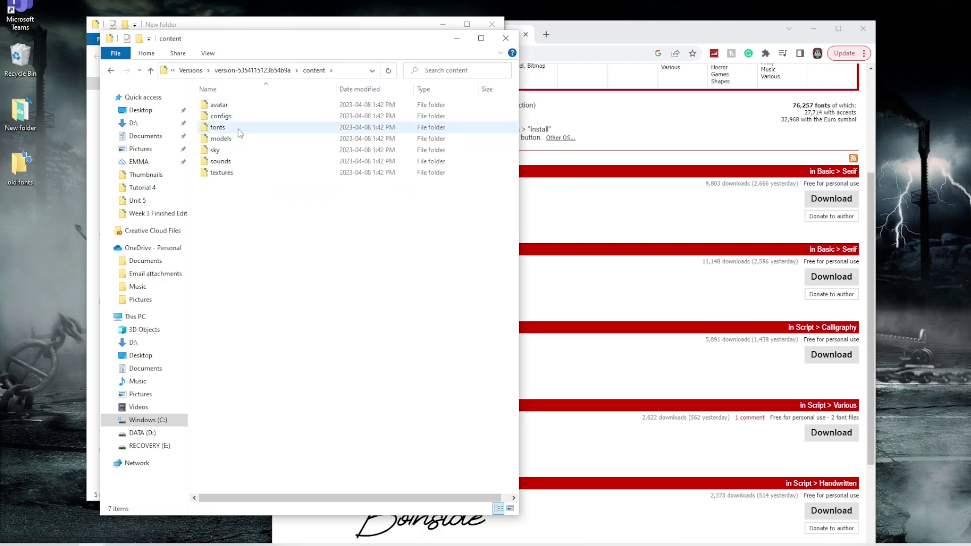
double_click(238, 128)
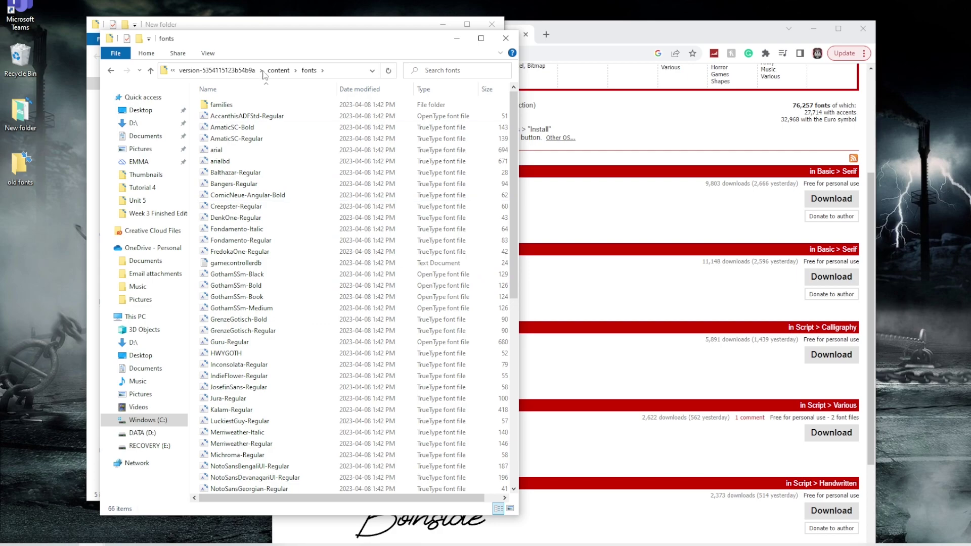
Move the SourceSansPro Bold, Light and Regular fonts from Roblox's fonts folder into old fonts
mouse_move(250, 40)
left_mouse_down()
mouse_move(376, 29)
mouse_move(237, 33)
left_mouse_up()
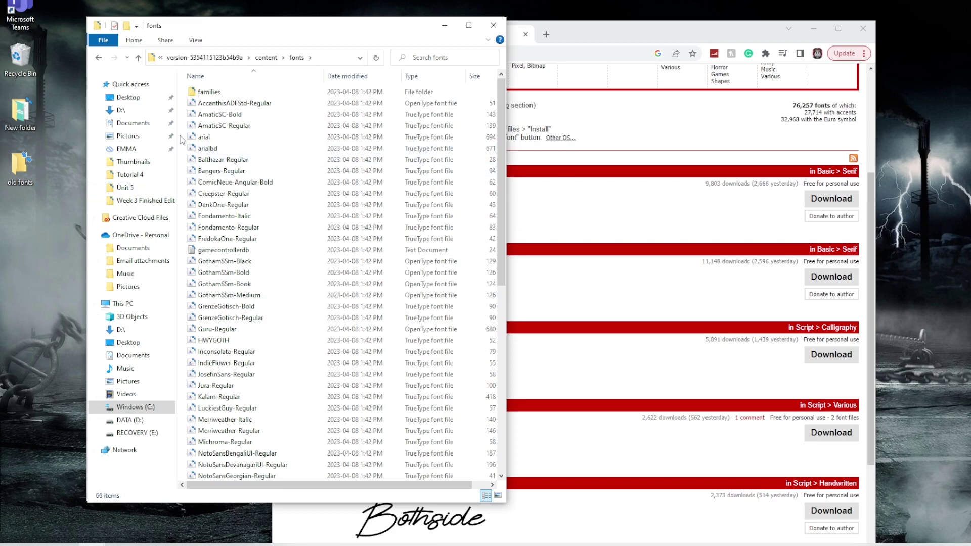
mouse_move(182, 139)
left_mouse_down()
mouse_move(193, 154)
mouse_move(17, 168)
left_mouse_up()
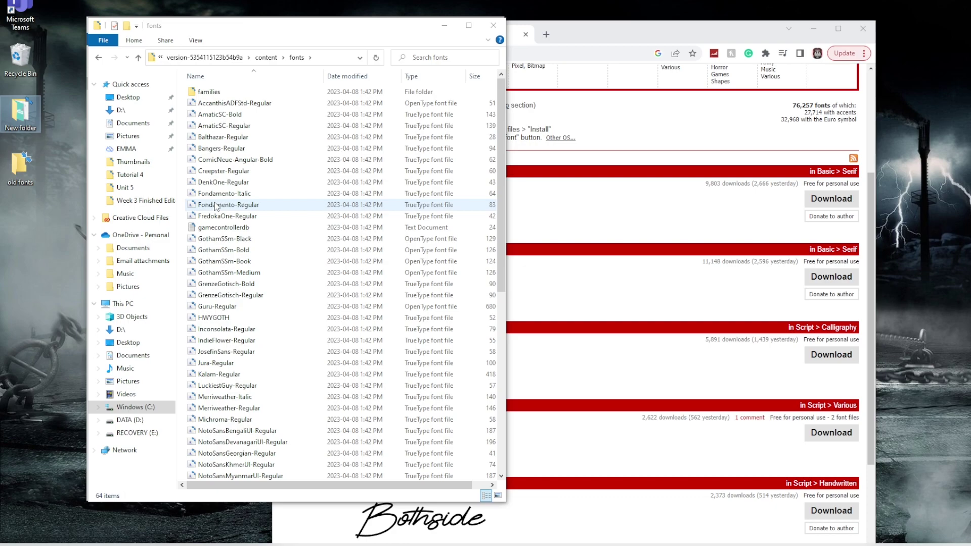
scroll(215, 207, "down", 7)
scroll(216, 205, "down", 3)
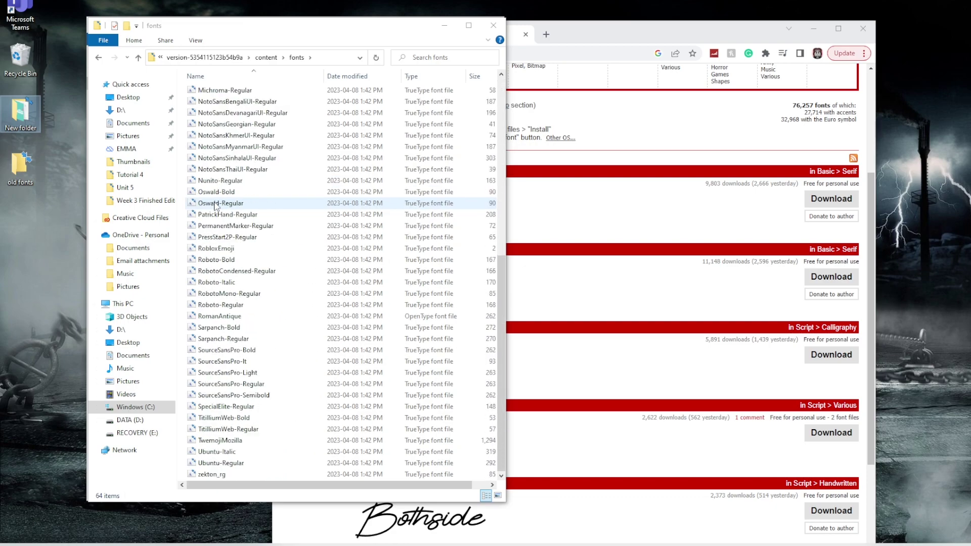
left_click(221, 351)
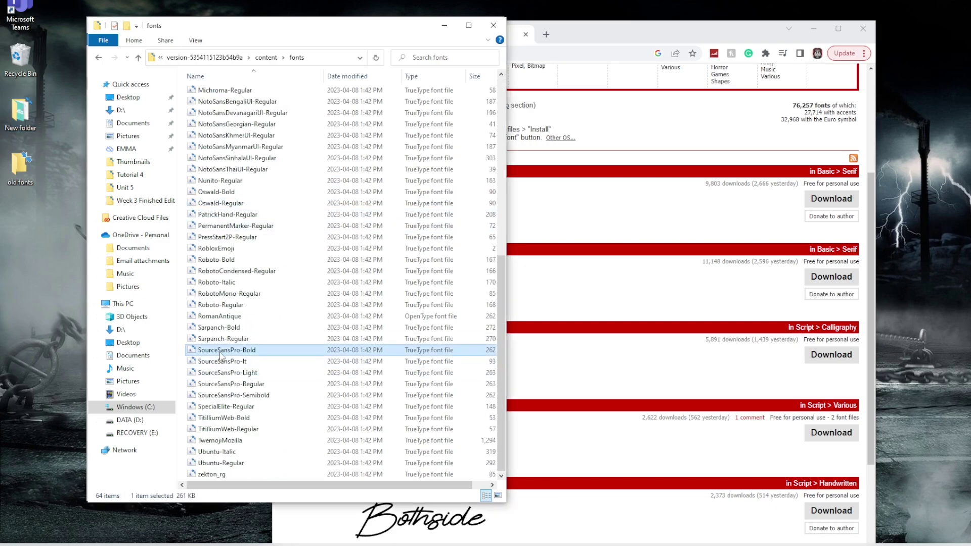
left_click(270, 376, "ctrl")
left_click(254, 383, "ctrl")
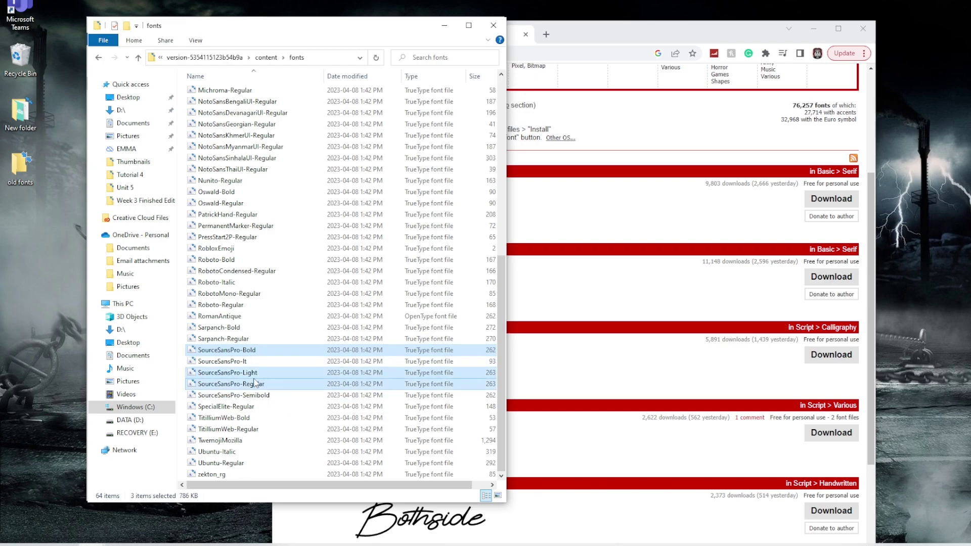
left_click_drag(257, 376, 16, 152)
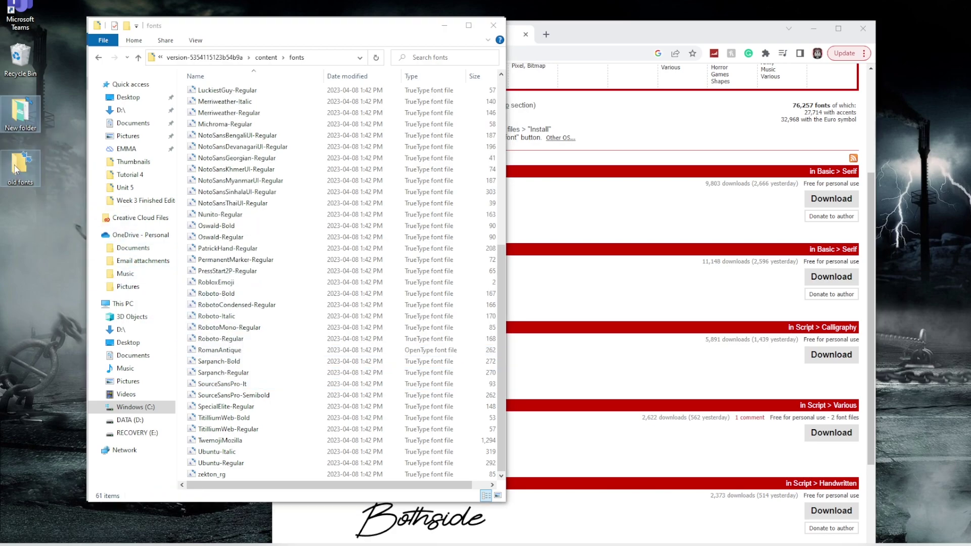
scroll(290, 337, "up", 5)
left_click_drag(238, 32, 426, 25)
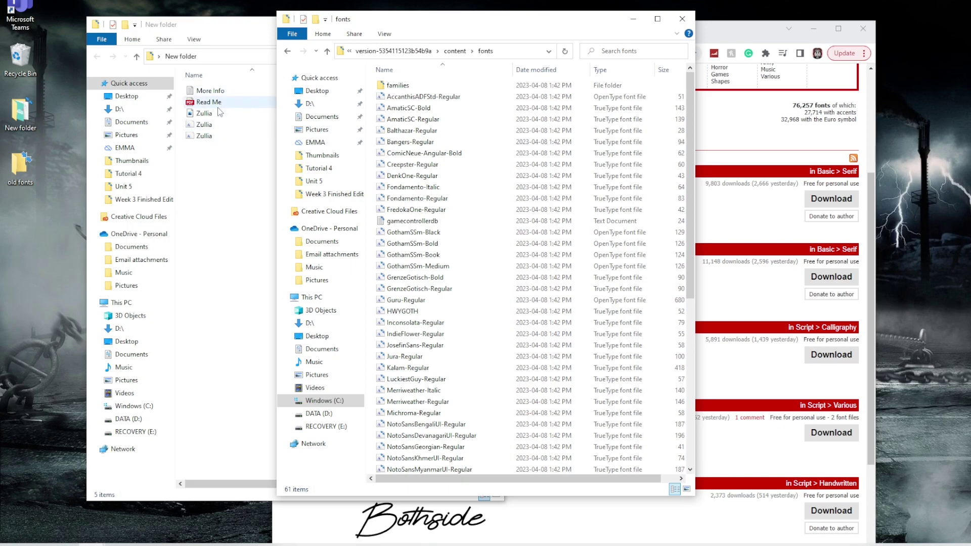
Drag the Zullia TrueType file from New folder into Roblox's fonts folder
left_click(212, 175)
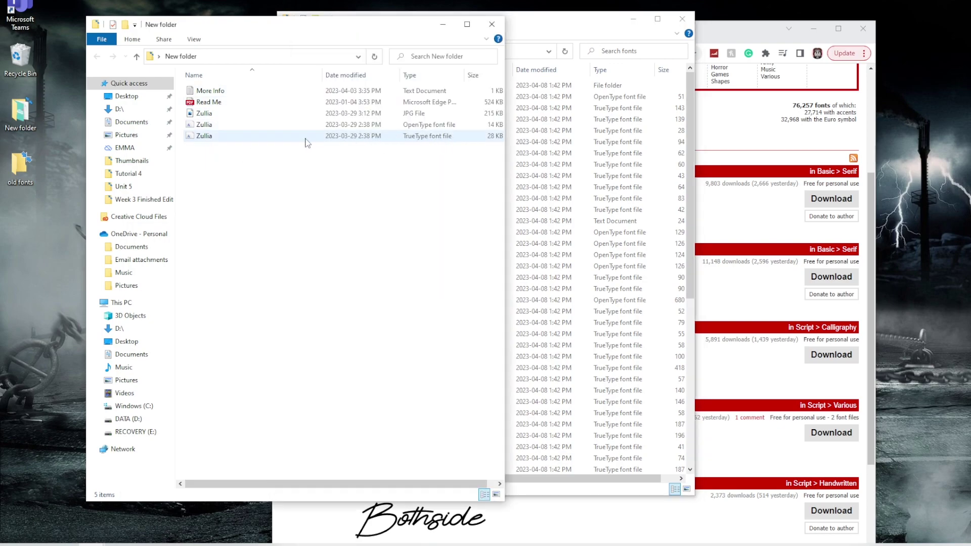
left_click_drag(309, 138, 361, 141)
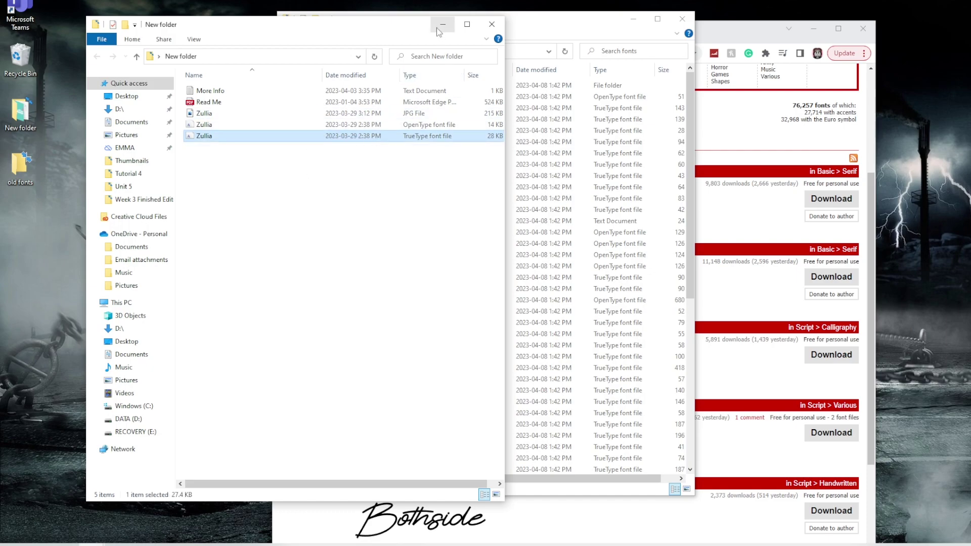
left_click_drag(424, 25, 316, 27)
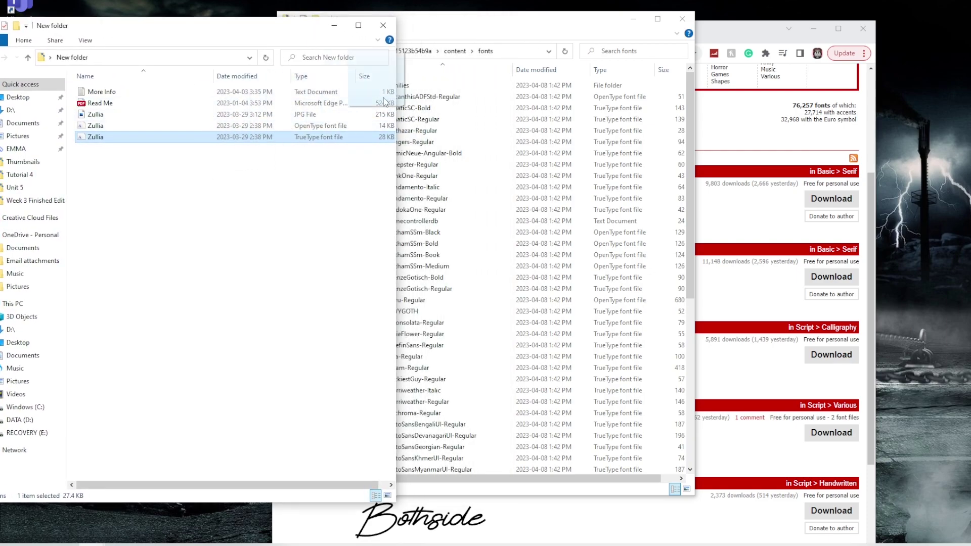
left_click_drag(387, 101, 472, 88)
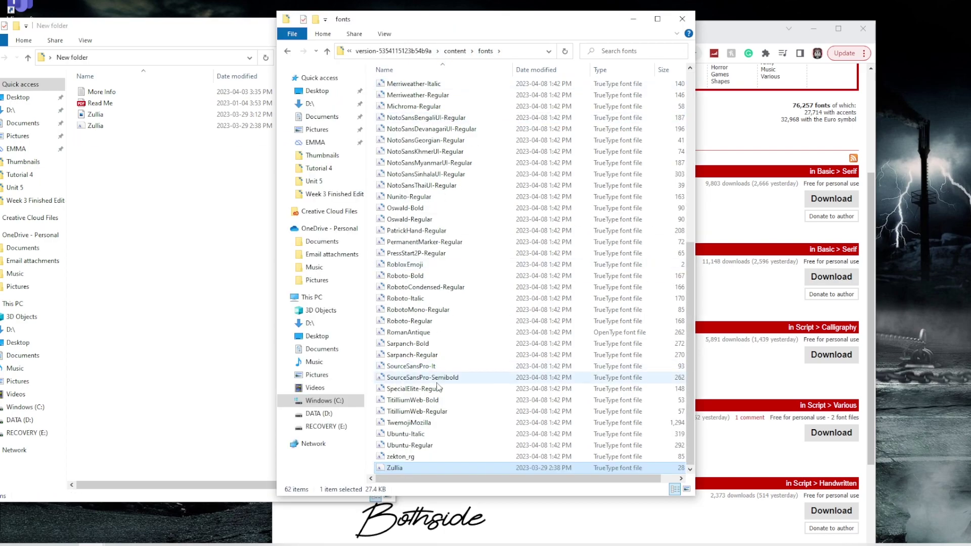
Copy the Zullia font and paste duplicates of it into the Roblox fonts folder
right_click(416, 471)
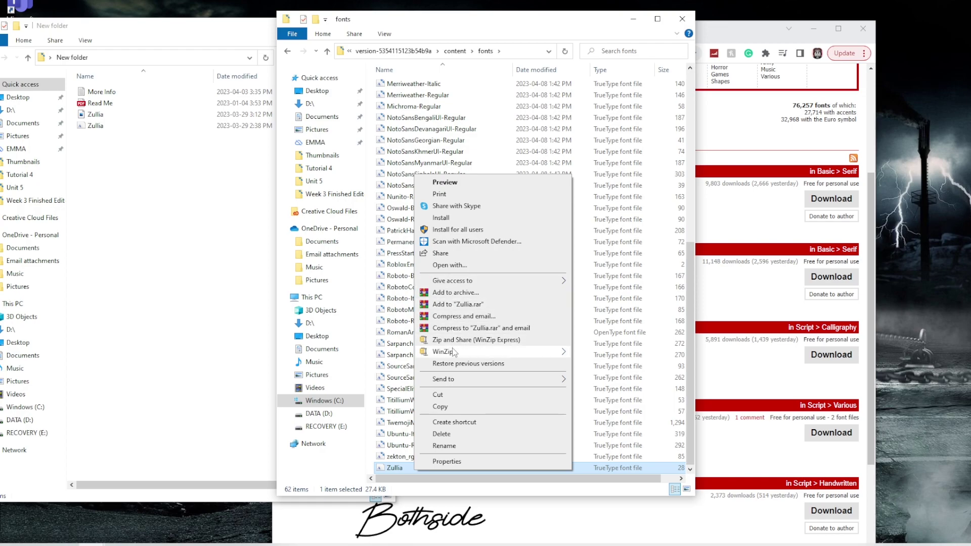
mouse_move(444, 351)
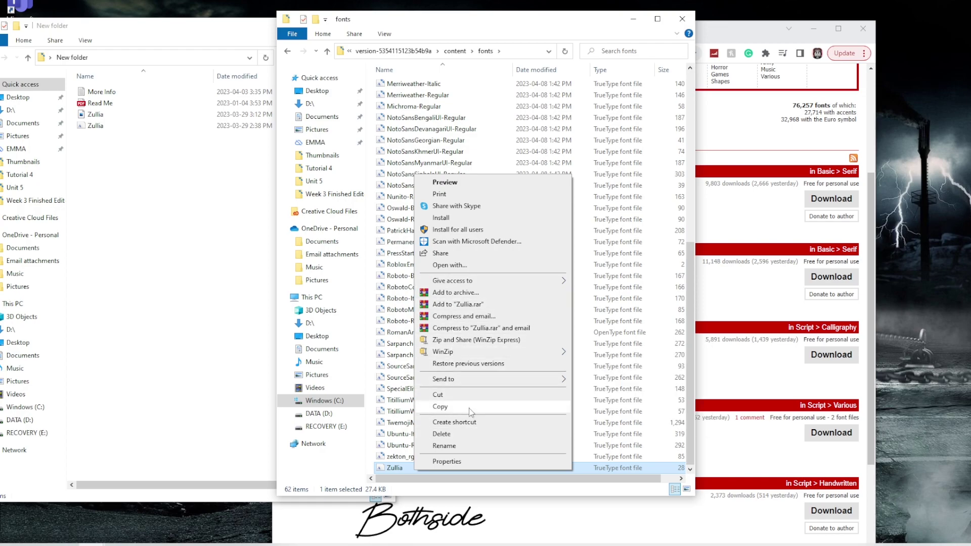
left_click(470, 408)
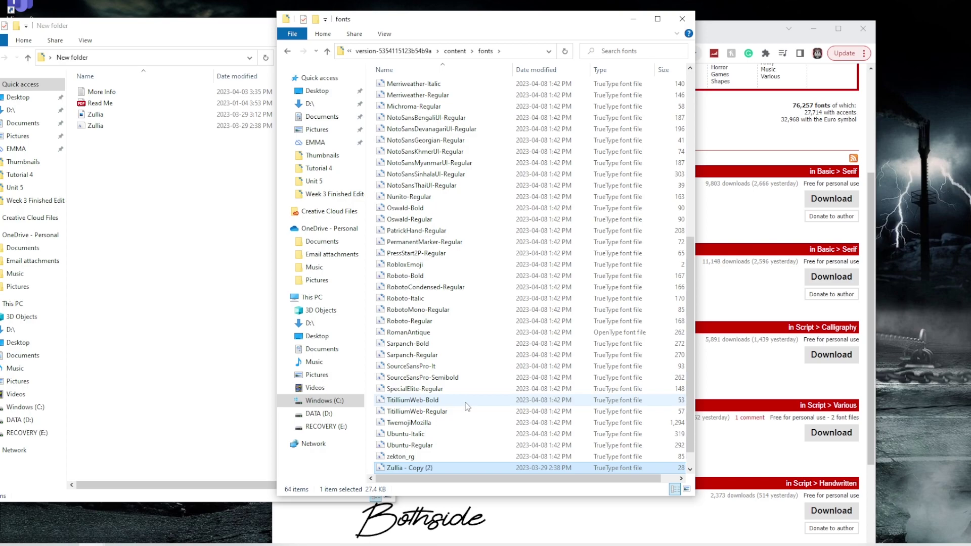
key("ctrl+v")
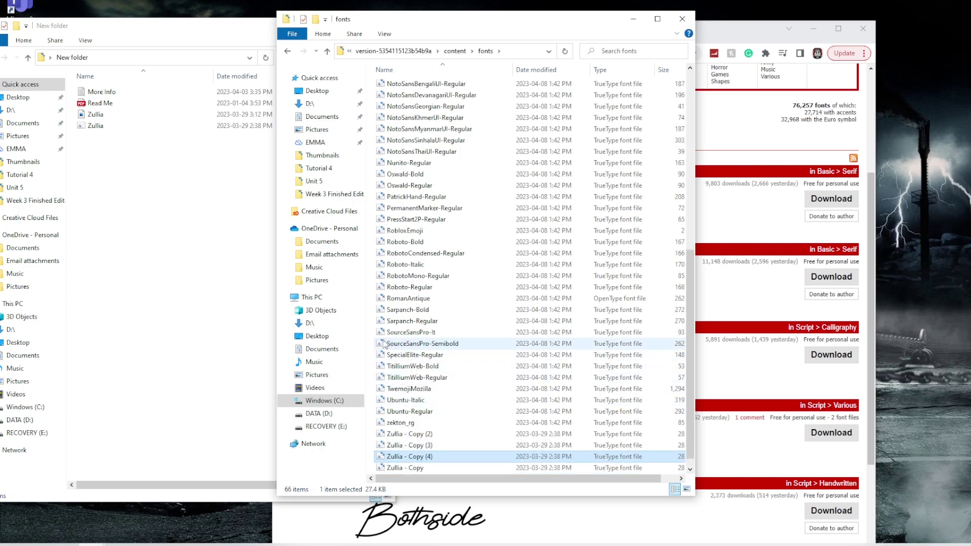
key("ctrl+v")
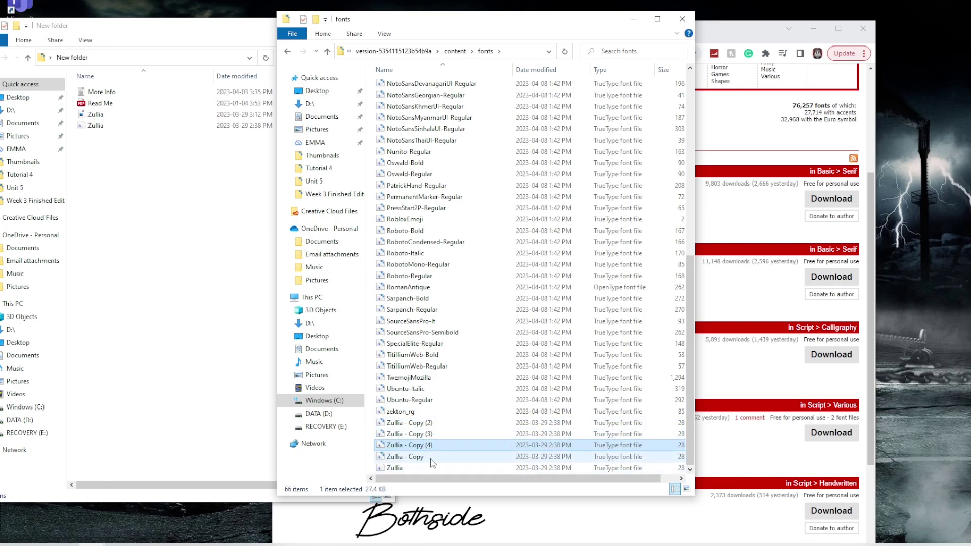
Open the old fonts folder and copy the arial file's name from rename mode
left_click(197, 37)
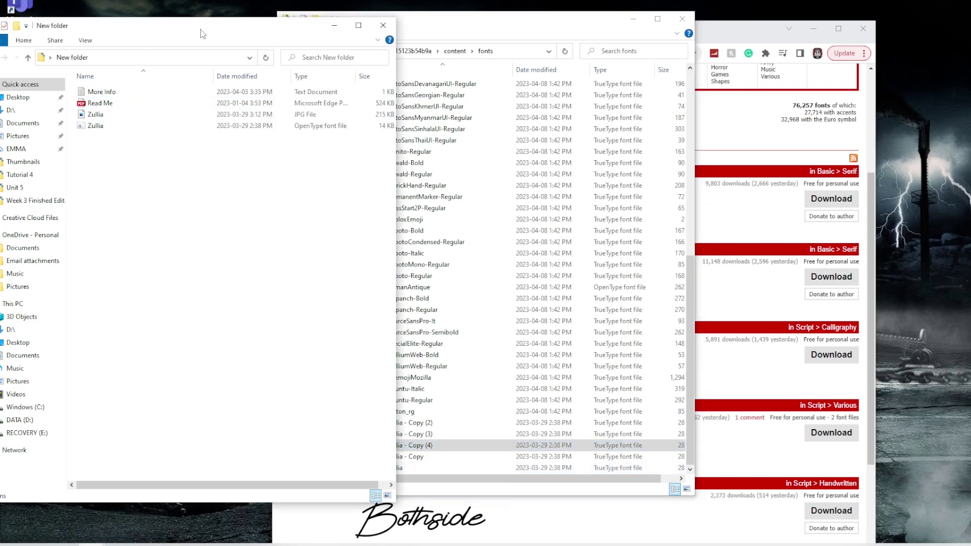
left_click(332, 29)
double_click(14, 166)
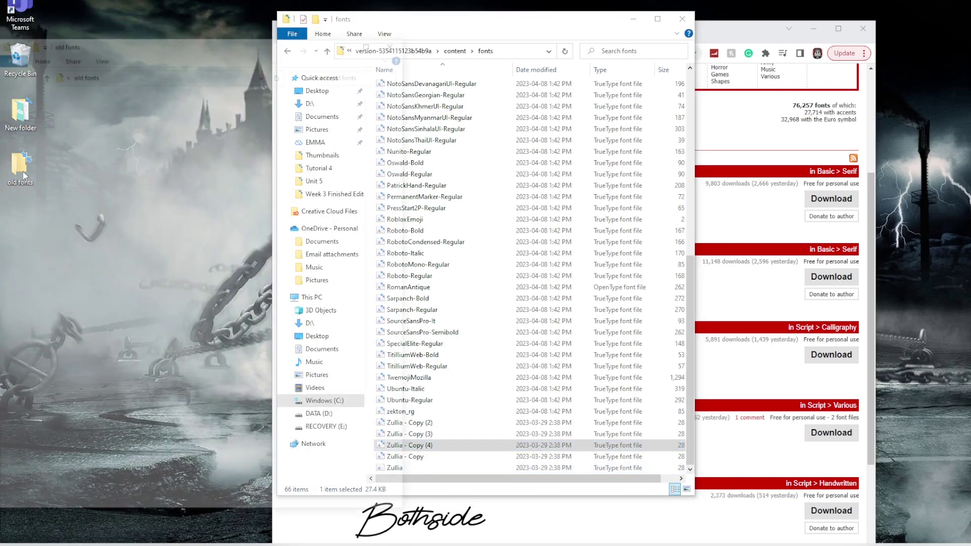
right_click(137, 109)
mouse_move(162, 234)
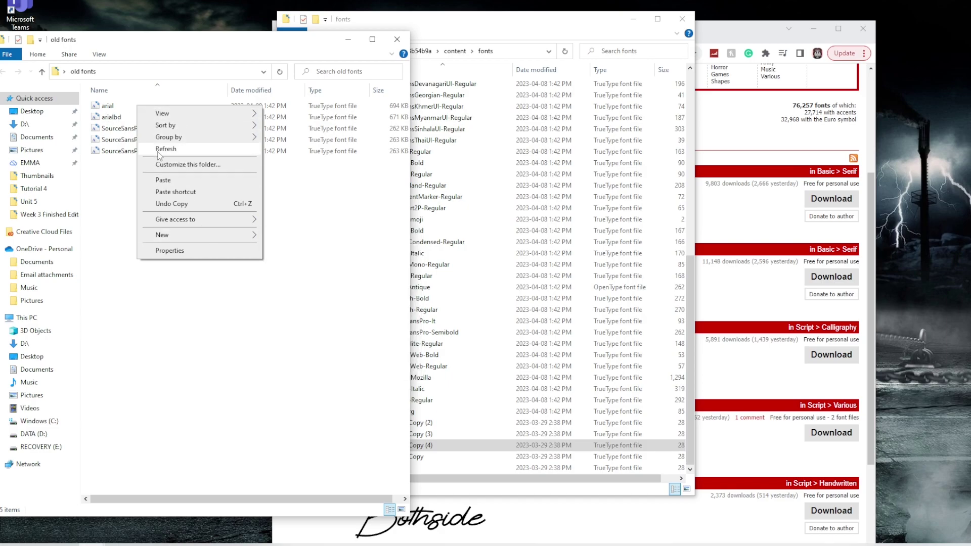
left_click(114, 109)
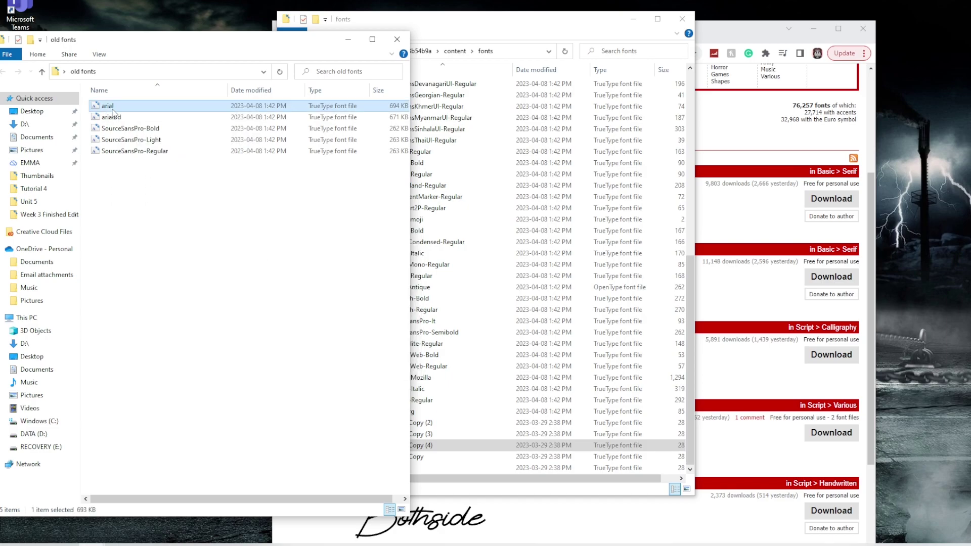
right_click(114, 111)
left_click(152, 378)
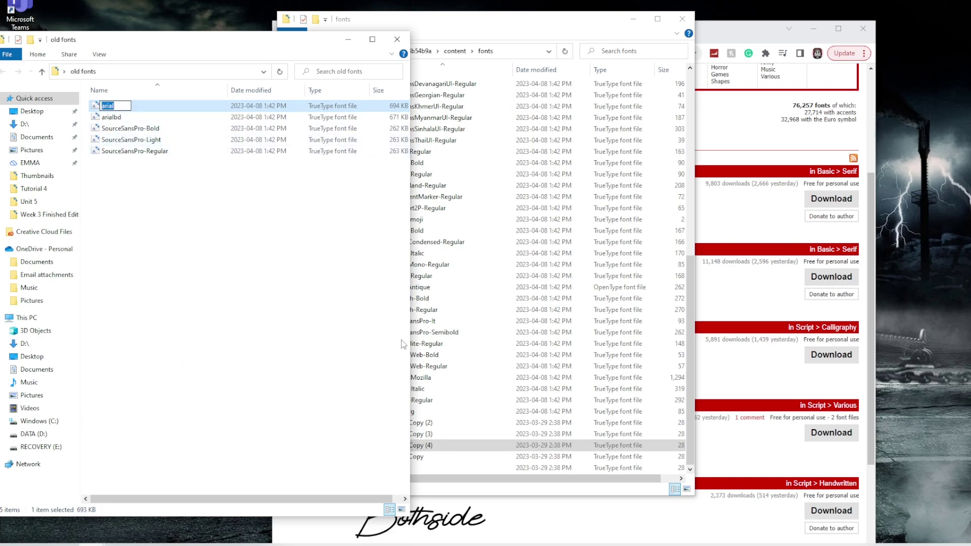
key("Escape")
Rename a Zullia font file in the Roblox fonts folder to arial
right_click(434, 457)
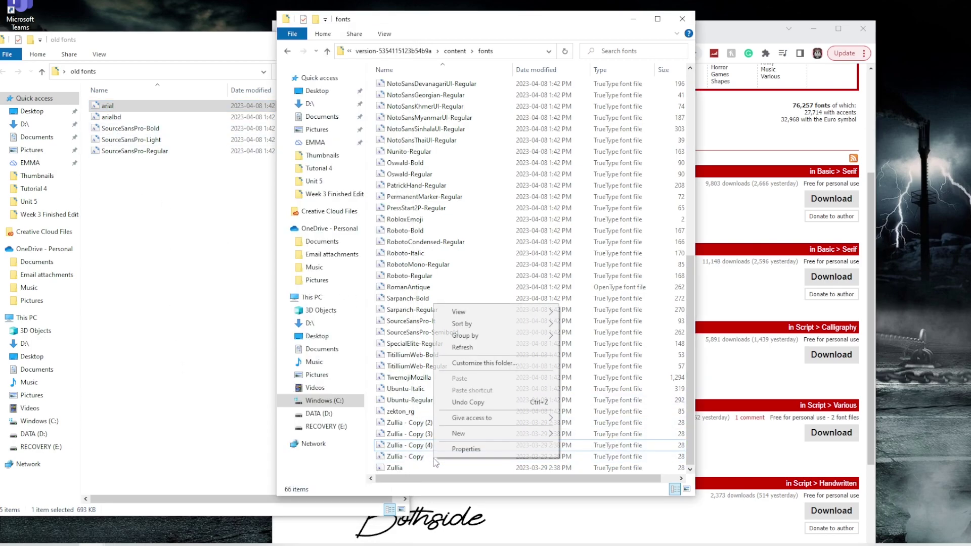
key("Escape")
right_click(408, 467)
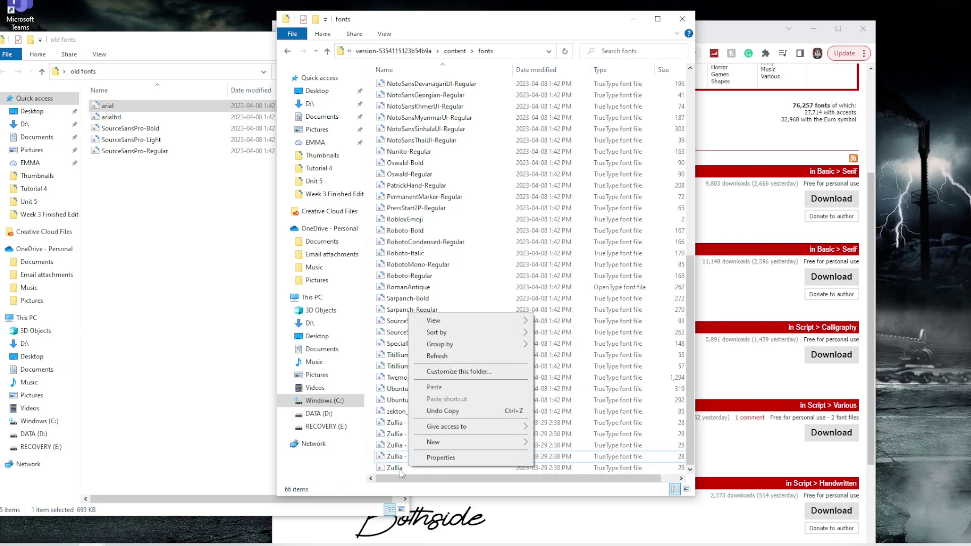
right_click(399, 470)
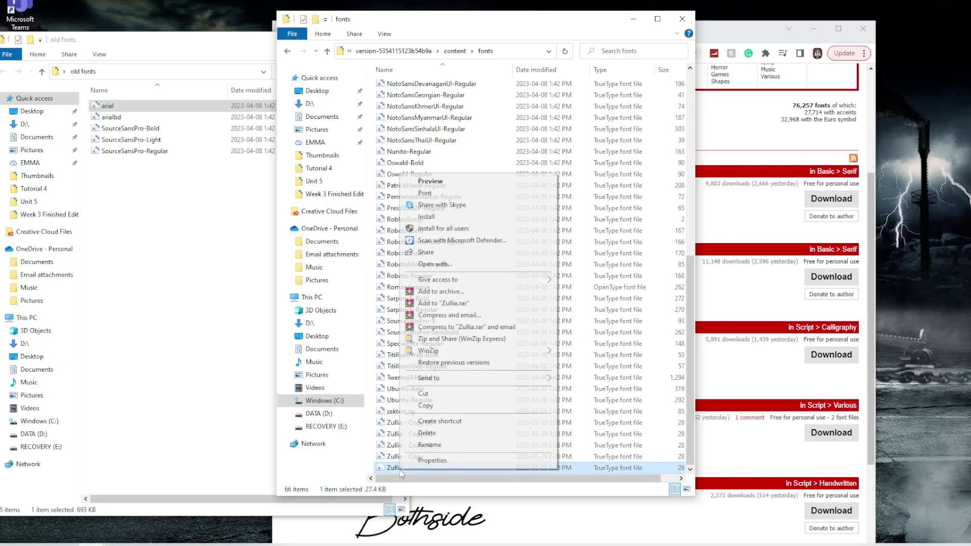
left_click(429, 446)
type("arial")
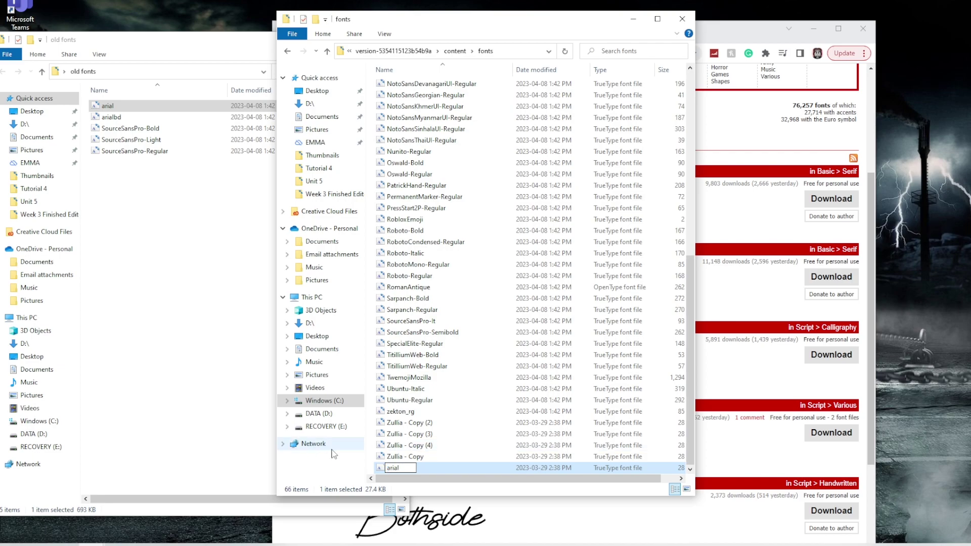
left_click(182, 436)
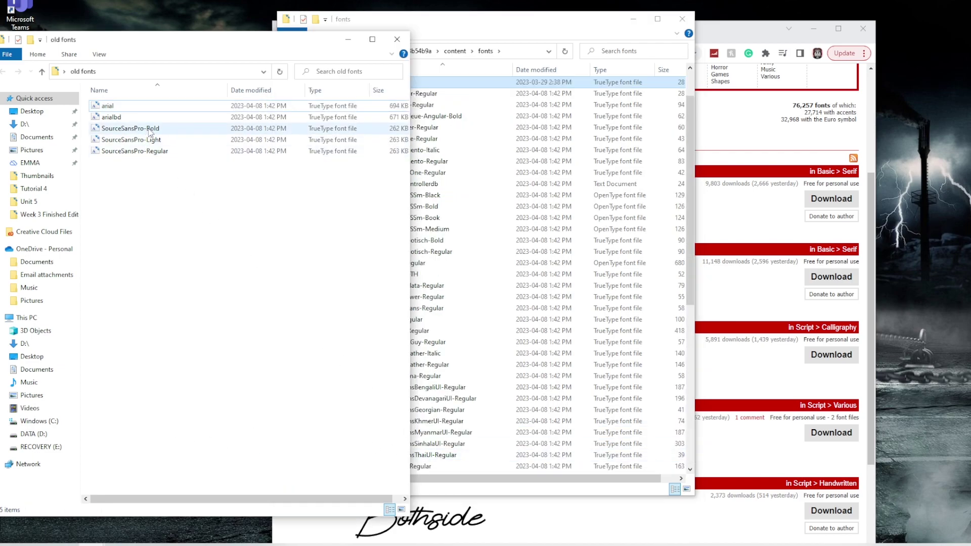
Copy the SourceSansPro-Regular name and rename Zullia - Copy (2) to it
right_click(135, 151)
left_click(214, 423)
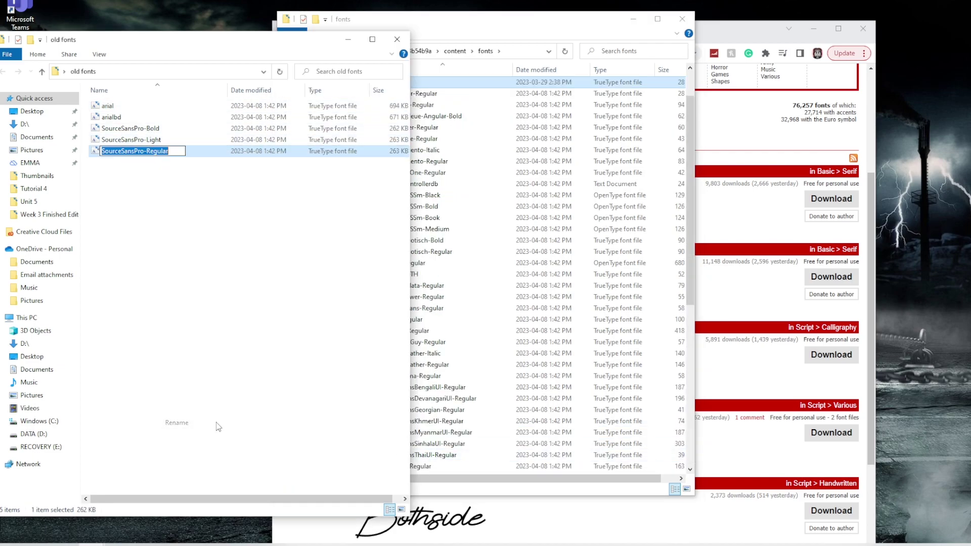
left_click(428, 445)
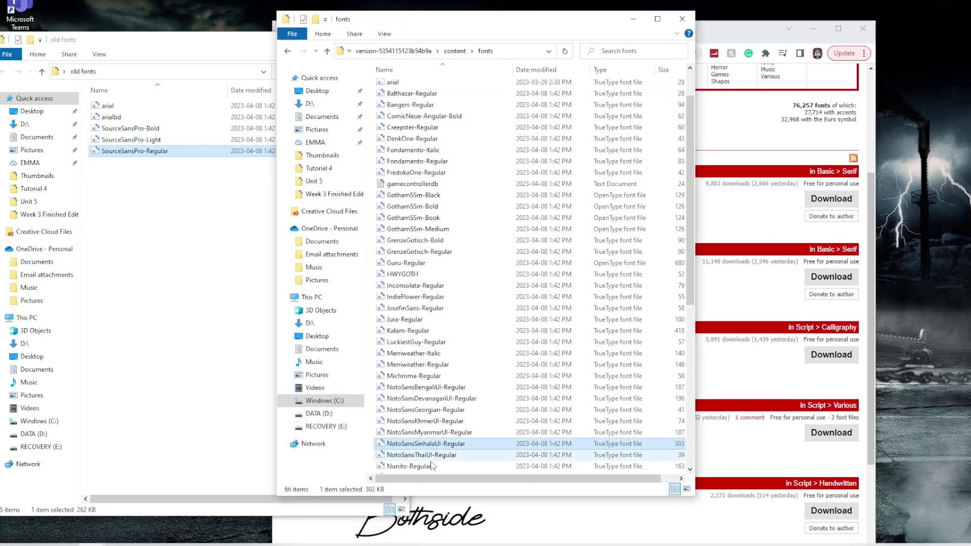
scroll(428, 455, "down", 8)
scroll(428, 455, "down", 5)
right_click(421, 434)
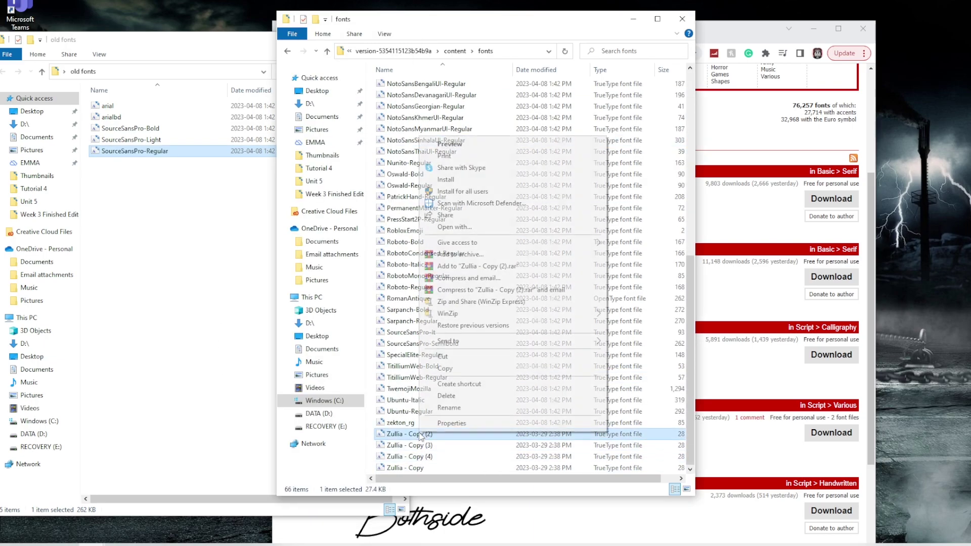
left_click(459, 411)
key("ctrl+v")
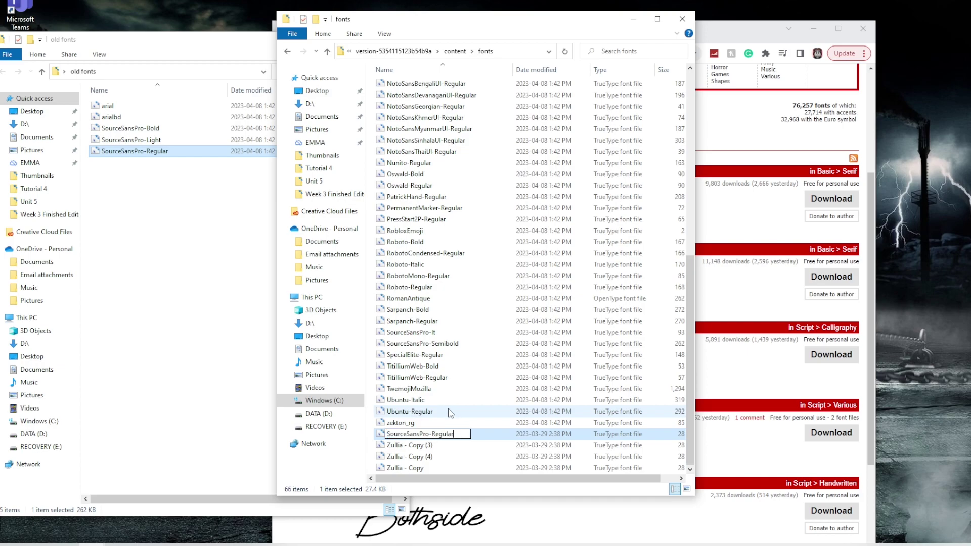
left_click(461, 449)
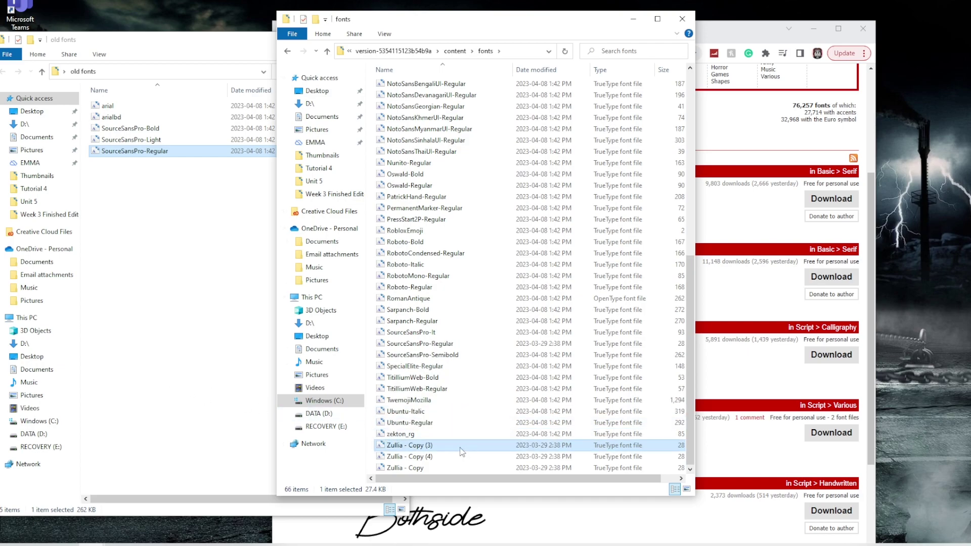